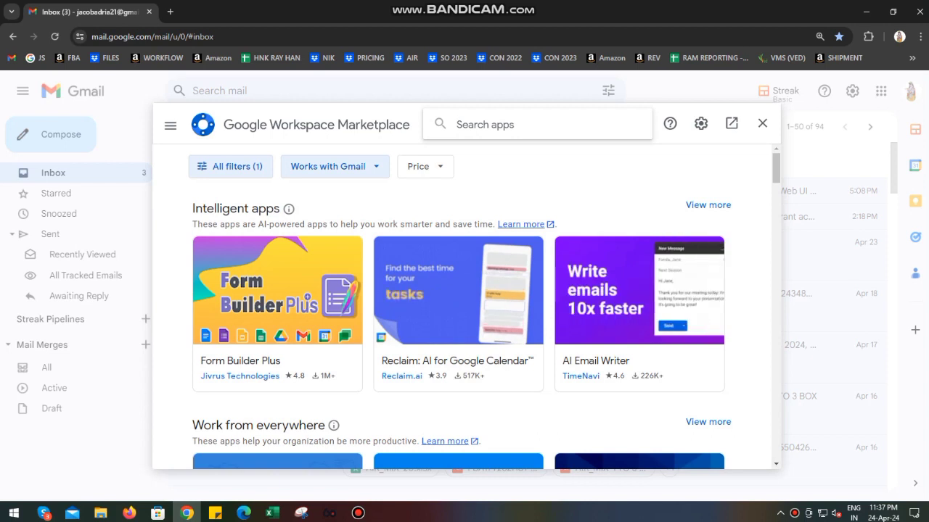
# Search the Google Workspace Marketplace for "streak" and open the Streak CRM for G Suite listing
pyautogui.write('reak')
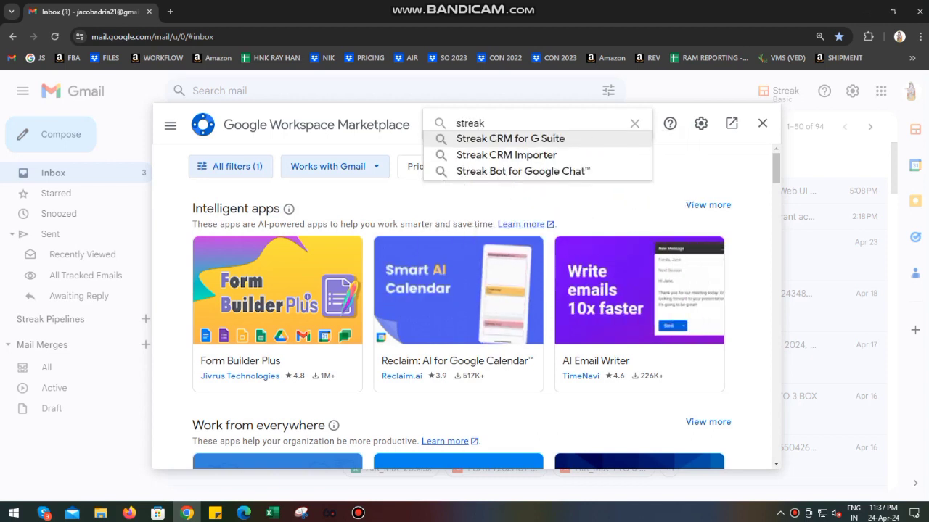
pyautogui.press('Return')
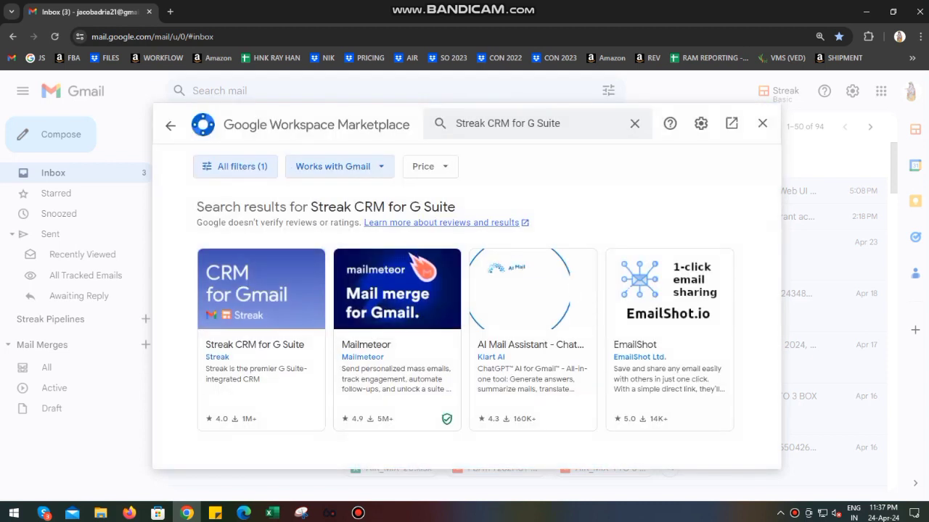
pyautogui.click(261, 345)
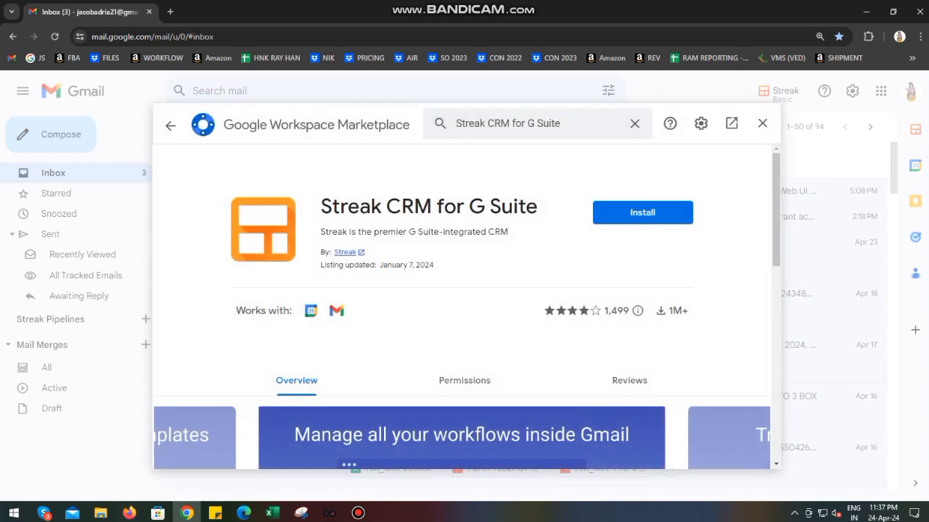
# Install Streak CRM for G Suite with the existing Google account, allow its requested permissions and dismiss the installation dialogs
pyautogui.click(642, 212)
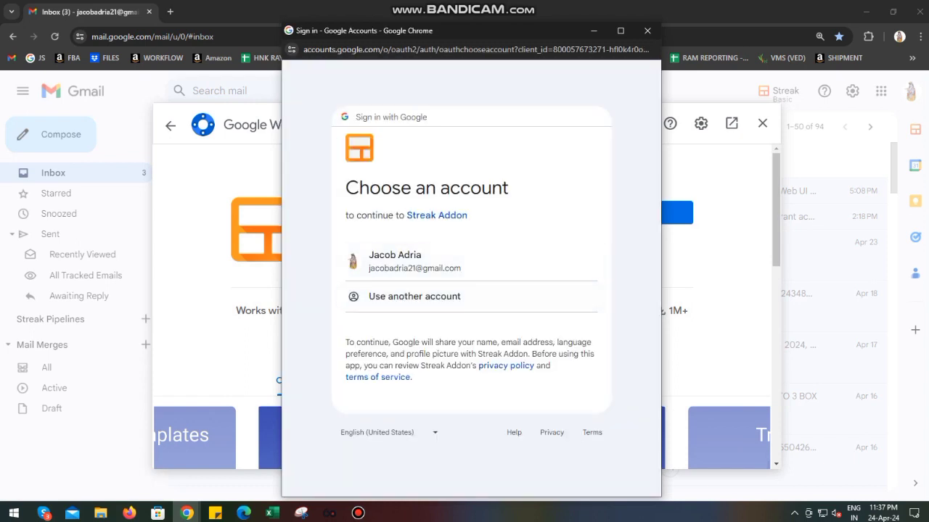
pyautogui.click(468, 276)
pyautogui.click(535, 388)
pyautogui.scroll(-5, 472, 283)
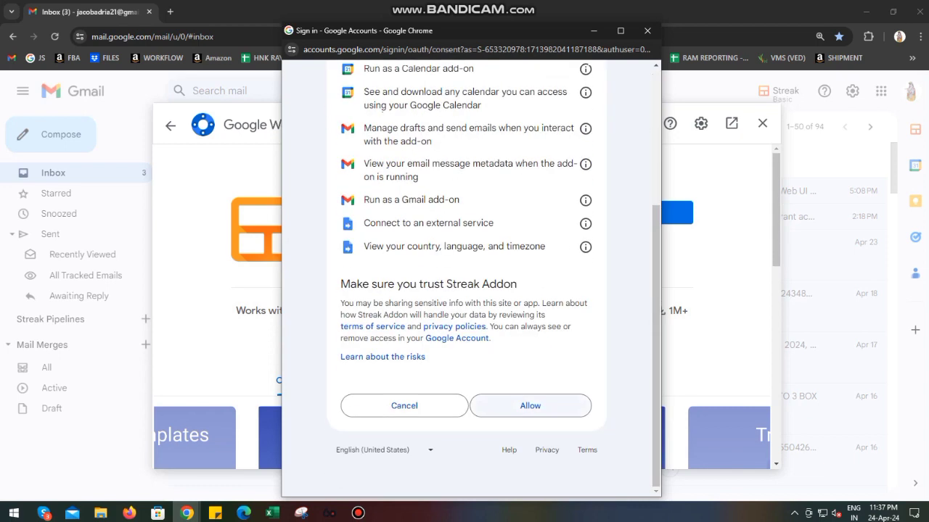
pyautogui.scroll(3, 493, 283)
pyautogui.scroll(-2, 471, 283)
pyautogui.scroll(2, 472, 282)
pyautogui.scroll(-3, 472, 283)
pyautogui.click(530, 406)
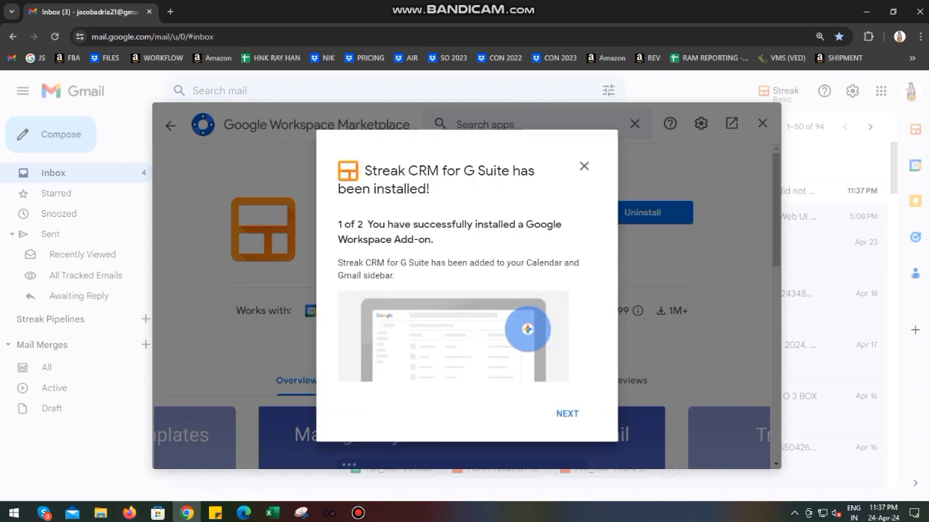
pyautogui.press('Return')
pyautogui.press('Return')
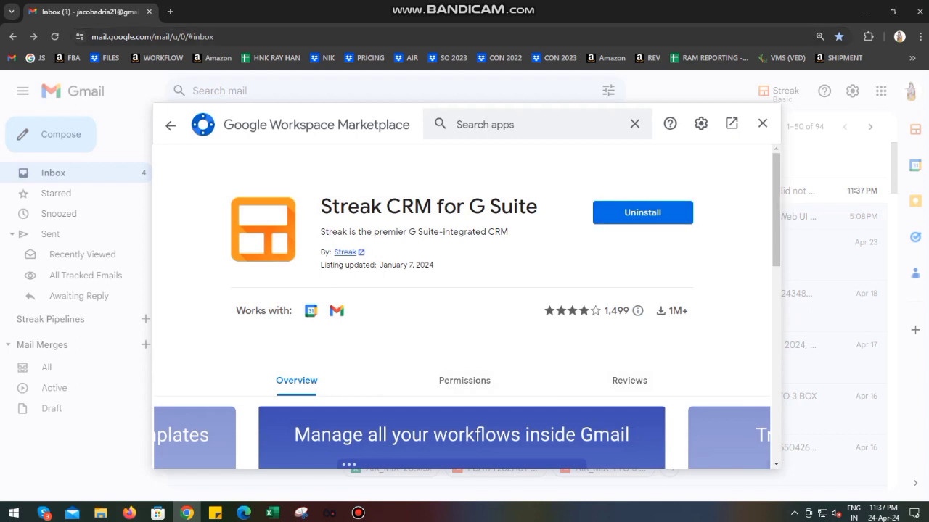
# Look over the Streak CRM for G Suite overview and close the Marketplace
pyautogui.scroll(-5, 464, 305)
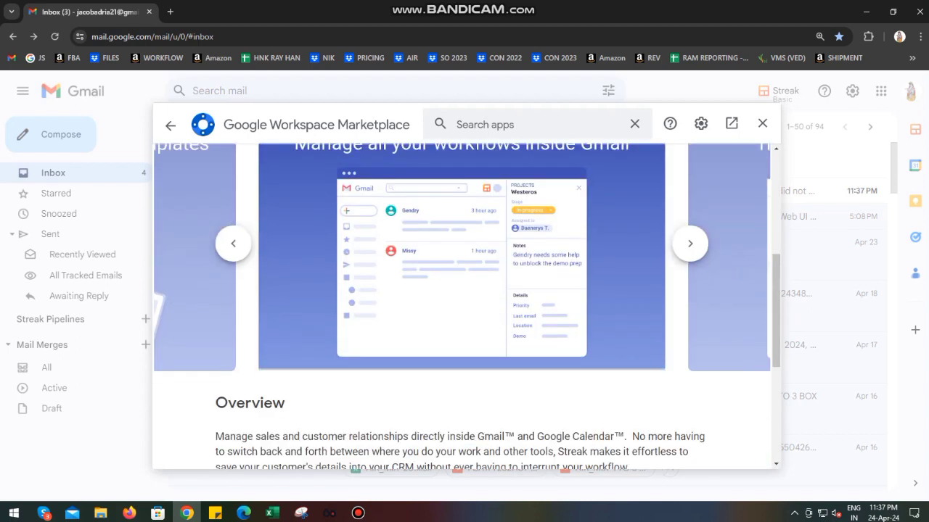
pyautogui.scroll(3, 464, 305)
pyautogui.scroll(3, 464, 305)
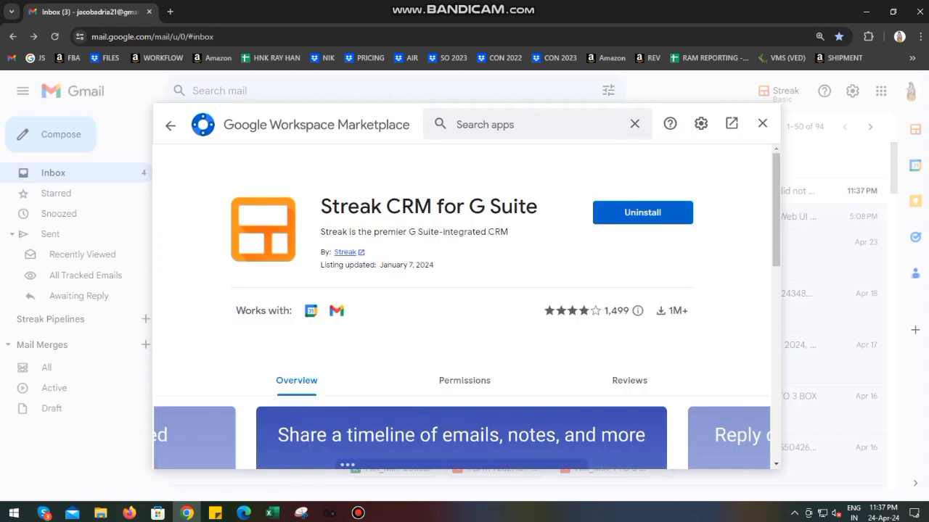
pyautogui.click(761, 123)
# Open the Streak settings and make sure Email and Browser notifications are both selected for Tracked Email is Read and Tracked Email is Clicked
pyautogui.click(780, 90)
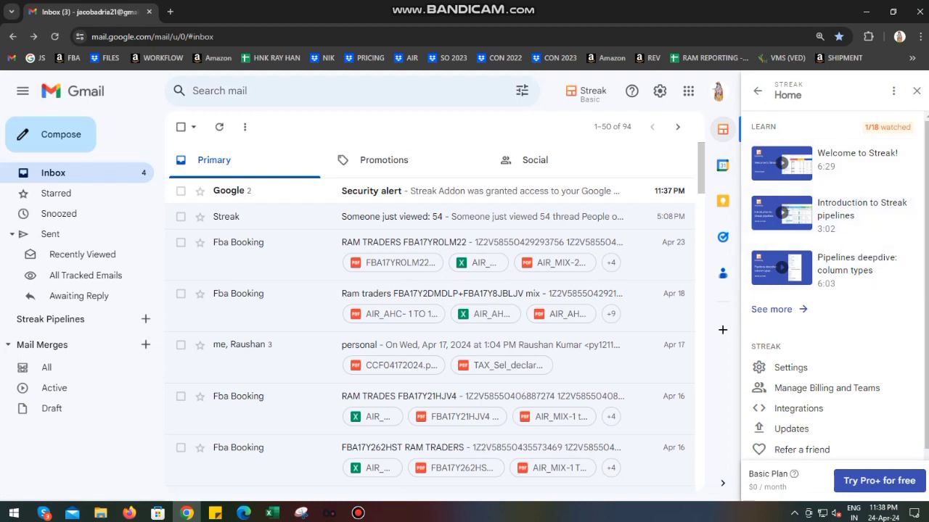
pyautogui.click(790, 367)
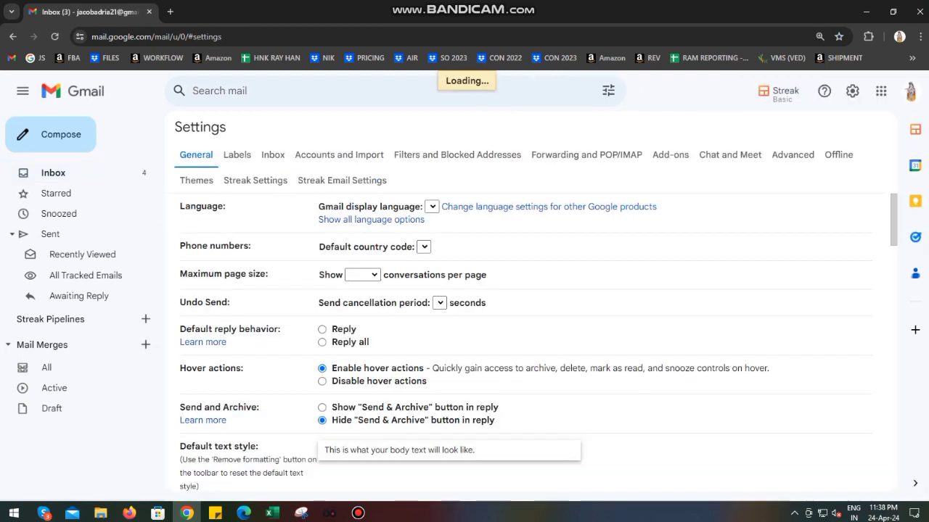
pyautogui.scroll(-3, 435, 341)
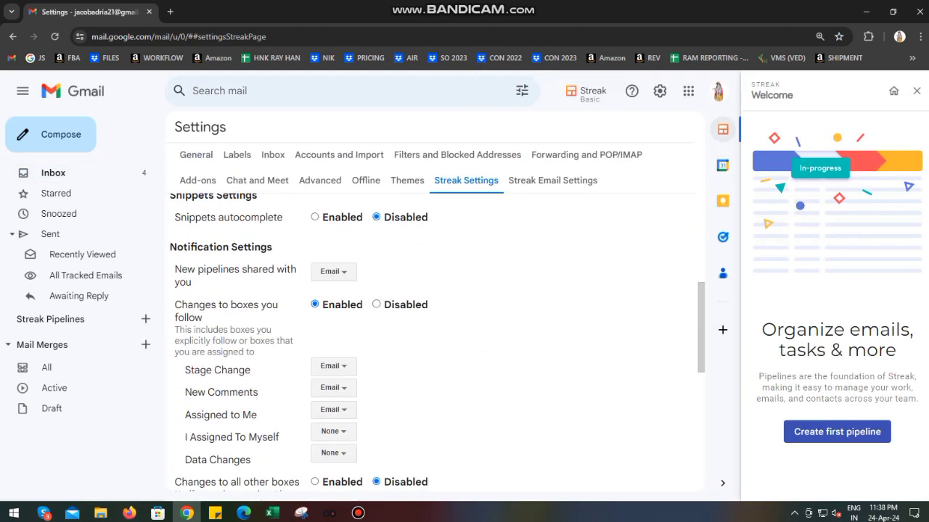
pyautogui.scroll(-6, 436, 341)
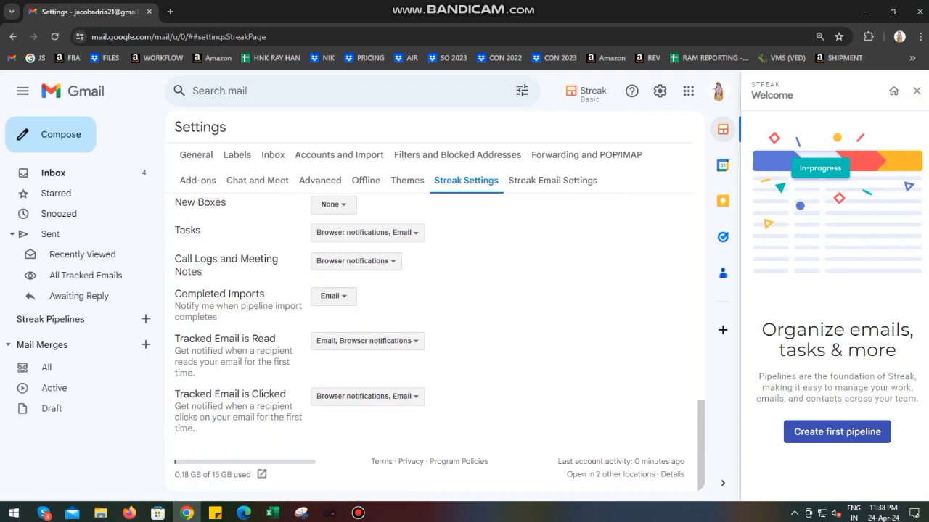
pyautogui.click(367, 341)
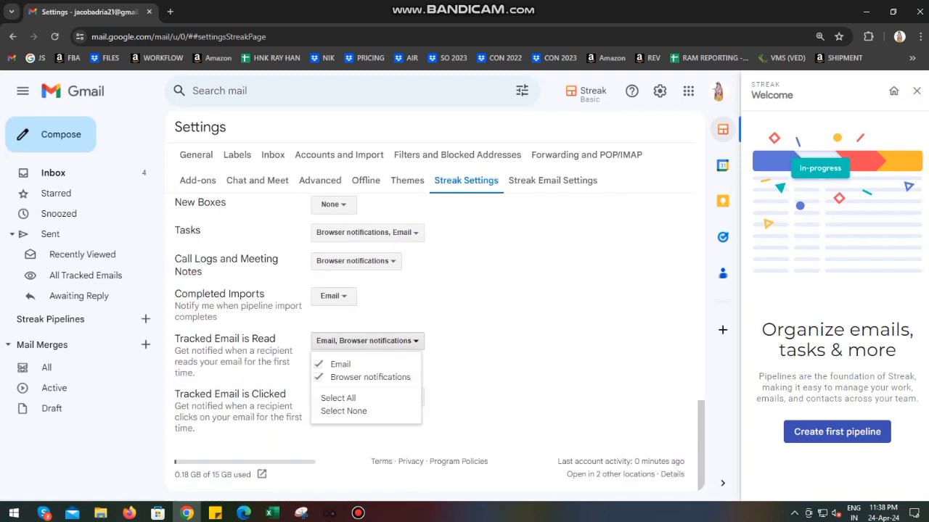
pyautogui.press('Escape')
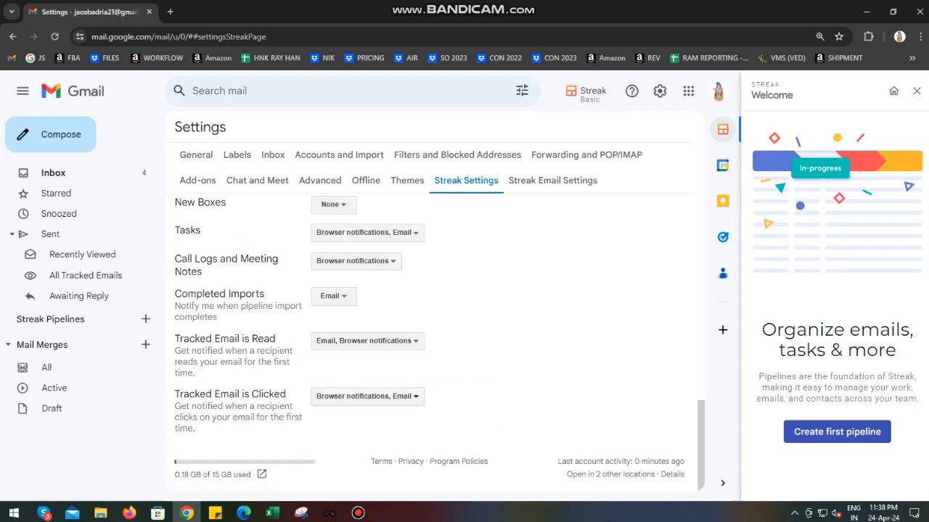
pyautogui.click(368, 396)
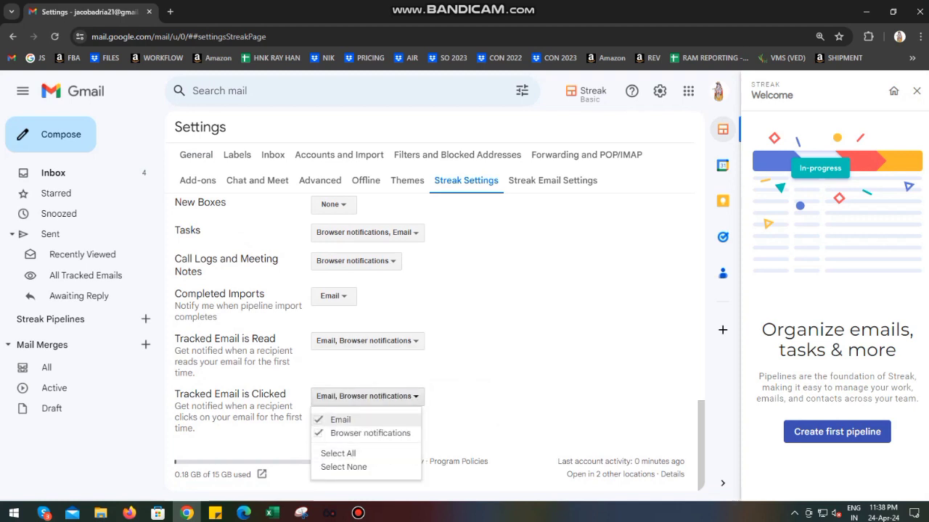
pyautogui.press('Escape')
# Highlight the Tracked Email is Read and Tracked Email is Clicked settings, and close the Streak side panel
pyautogui.scroll(3, 435, 348)
pyautogui.scroll(-3, 435, 341)
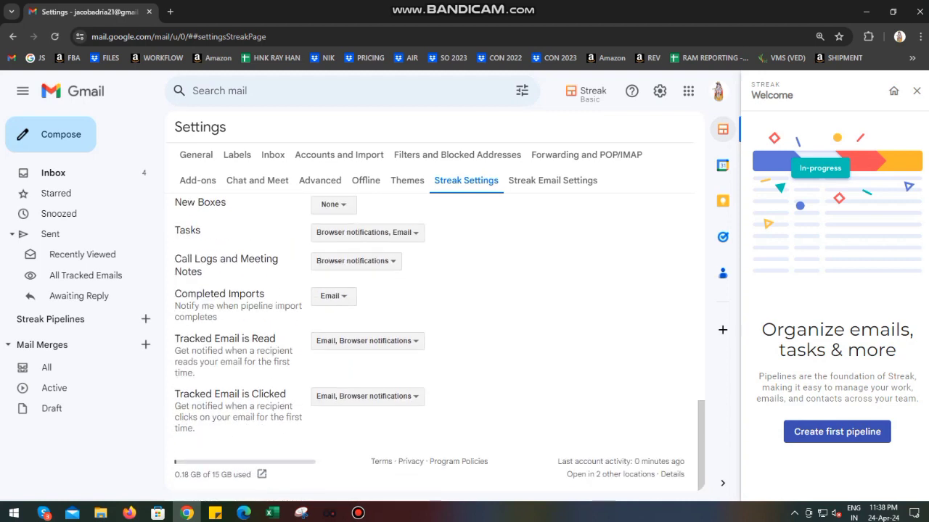
pyautogui.moveTo(174, 338); pyautogui.dragTo(399, 396)
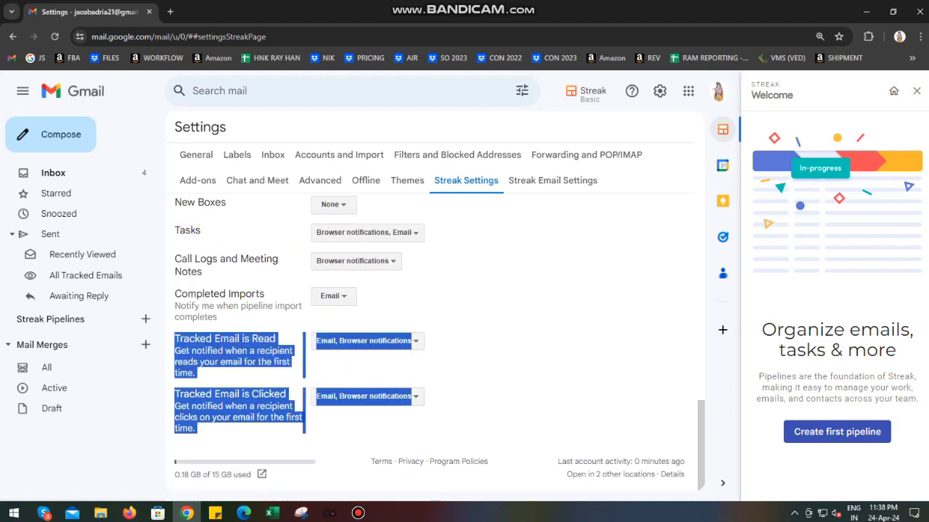
pyautogui.scroll(2, 436, 341)
pyautogui.scroll(-2, 435, 341)
pyautogui.click(917, 91)
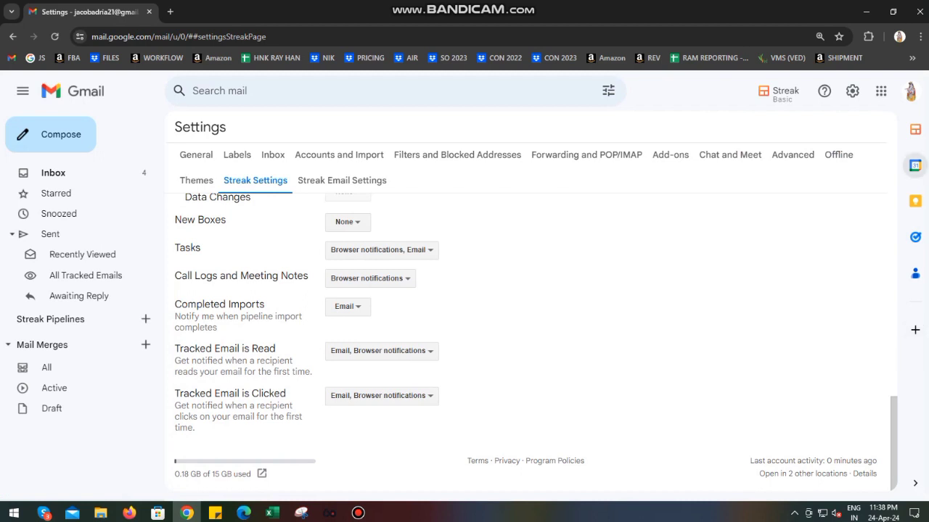
# Find Streak CRM for G Suite in the Marketplace again, view its listing and close the Marketplace
pyautogui.click(915, 329)
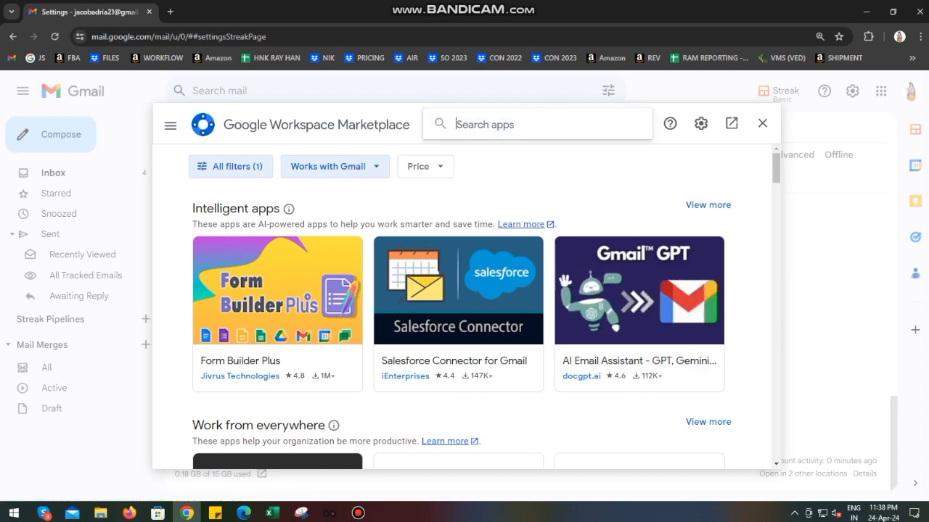
pyautogui.write('strea')
pyautogui.click(510, 138)
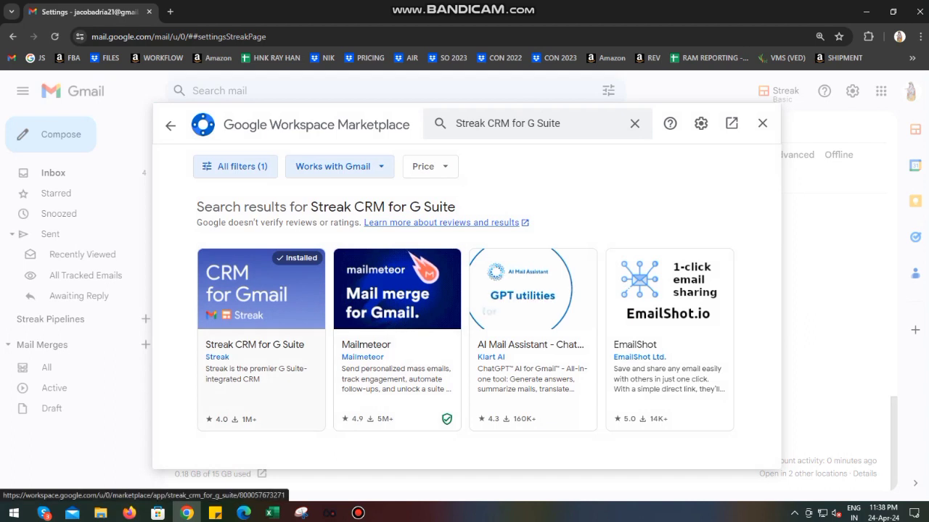
pyautogui.click(260, 290)
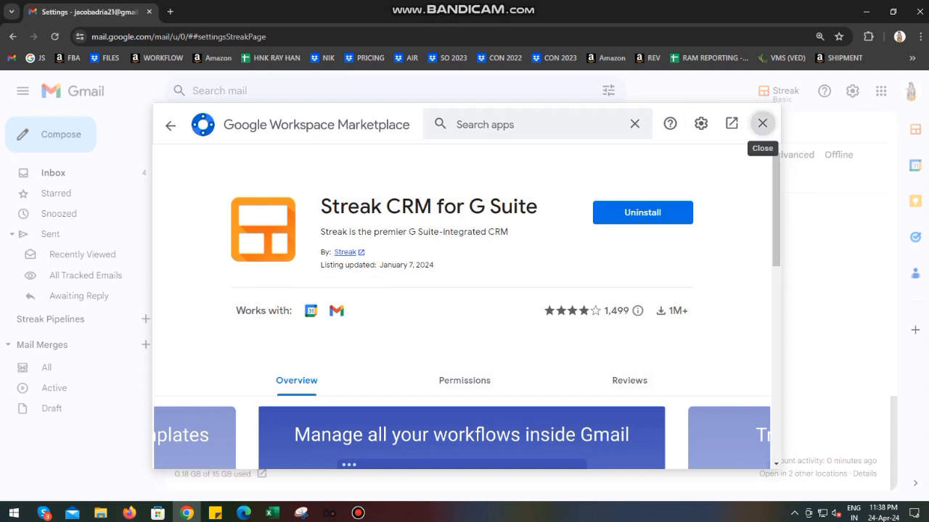
pyautogui.click(762, 123)
# Search the web for Streak in a new browser tab, open its website and continue from there to Gmail
pyautogui.hotkey('ctrl', 't')
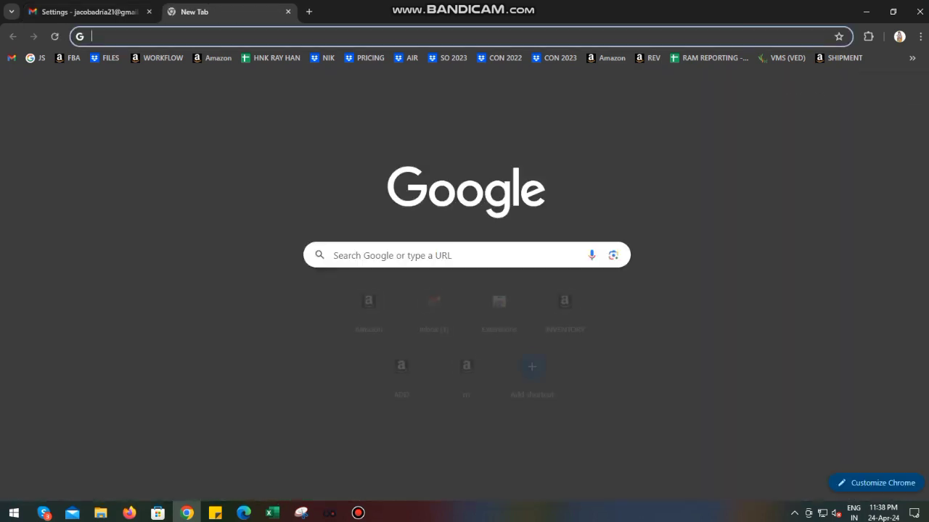
pyautogui.write('streak')
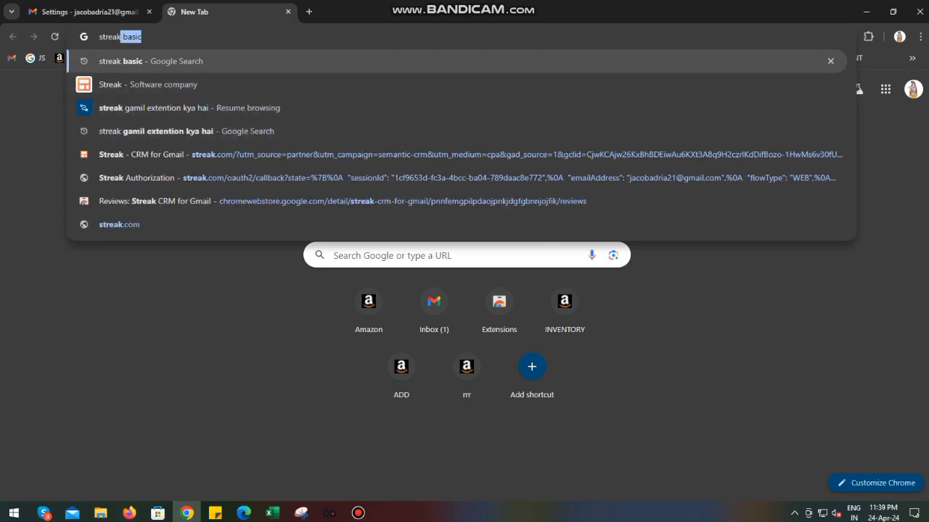
pyautogui.press('Return')
pyautogui.click(181, 390)
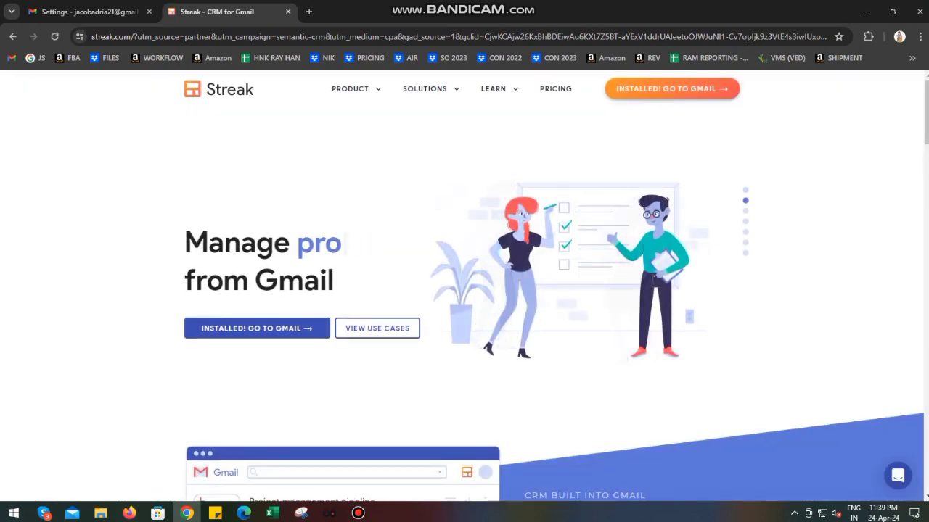
pyautogui.click(257, 328)
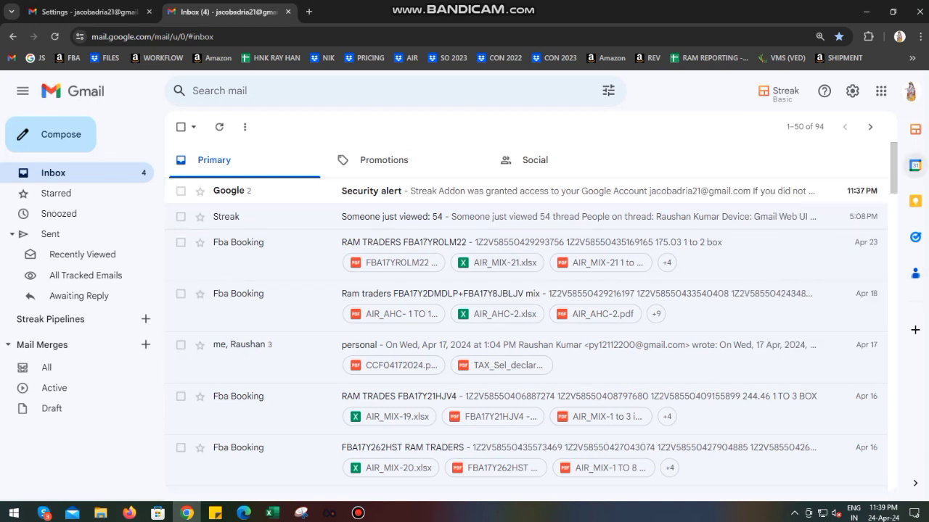
# Open the Streak settings from the Gmail inbox and find the tracked-email notification options
pyautogui.click(915, 129)
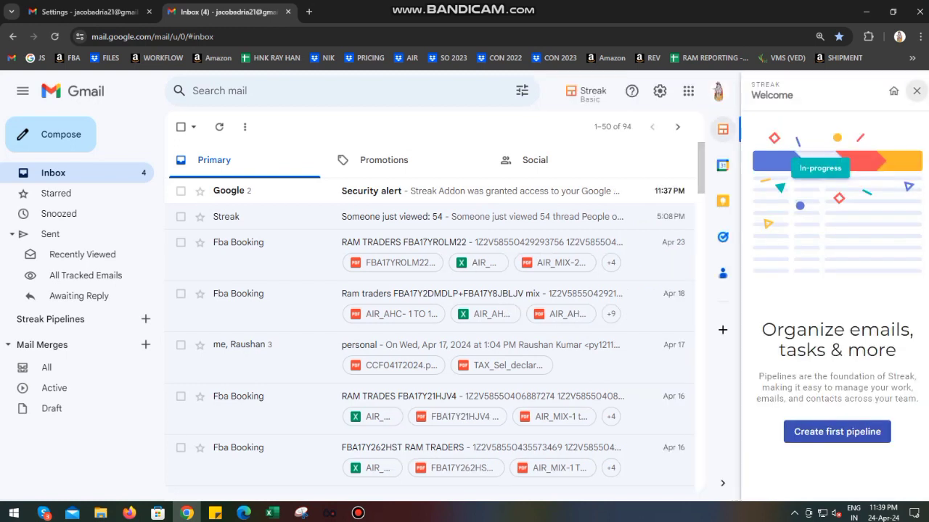
pyautogui.click(915, 109)
pyautogui.click(778, 91)
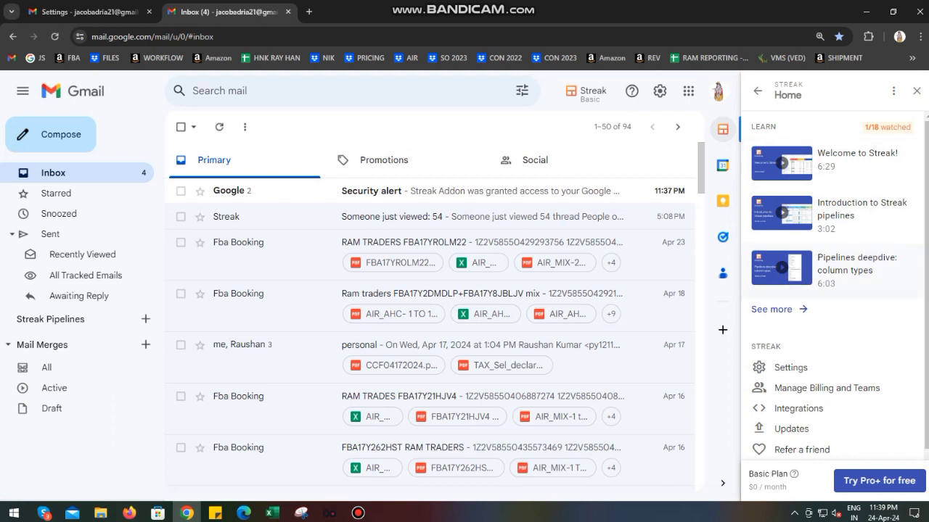
pyautogui.click(790, 367)
pyautogui.scroll(-5, 436, 341)
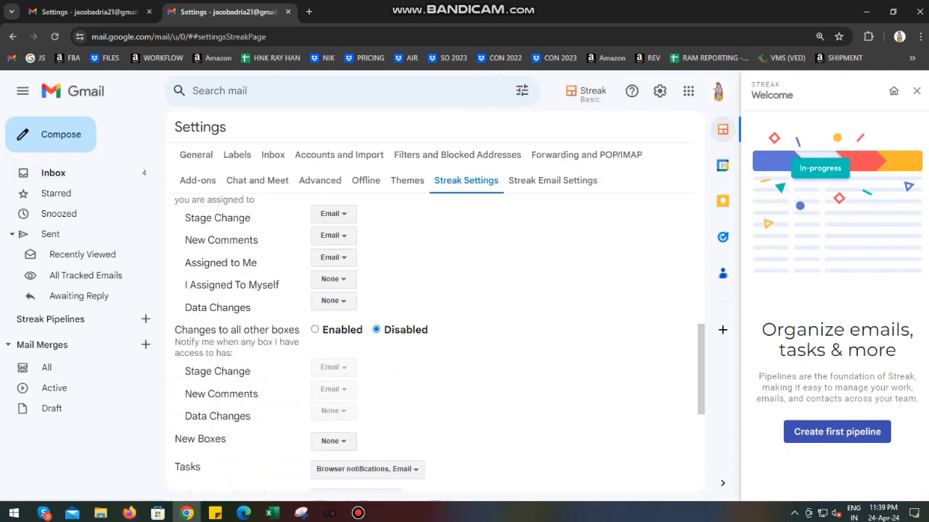
pyautogui.scroll(-3, 436, 349)
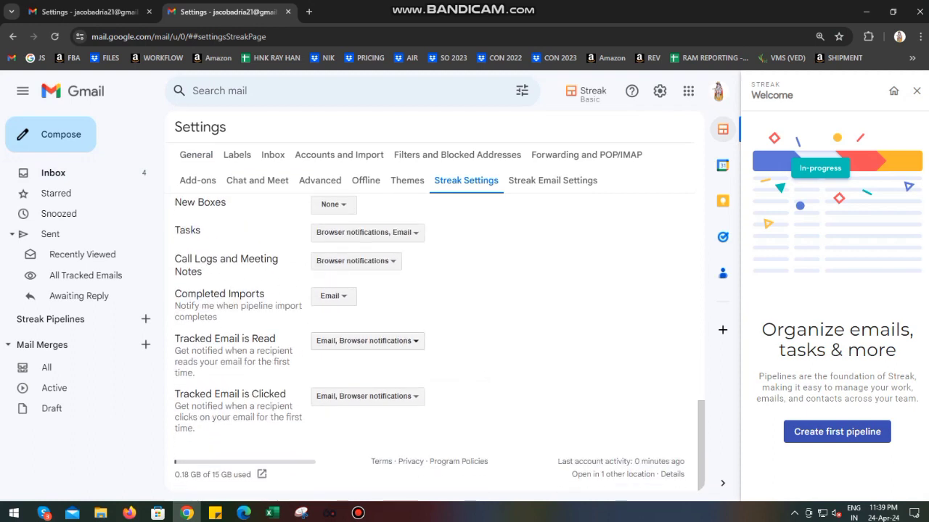
# Check the notification choices for Tracked Email is Read and Tracked Email is Clicked, and close the Streak side panel
pyautogui.click(367, 341)
pyautogui.click(367, 341)
pyautogui.click(367, 396)
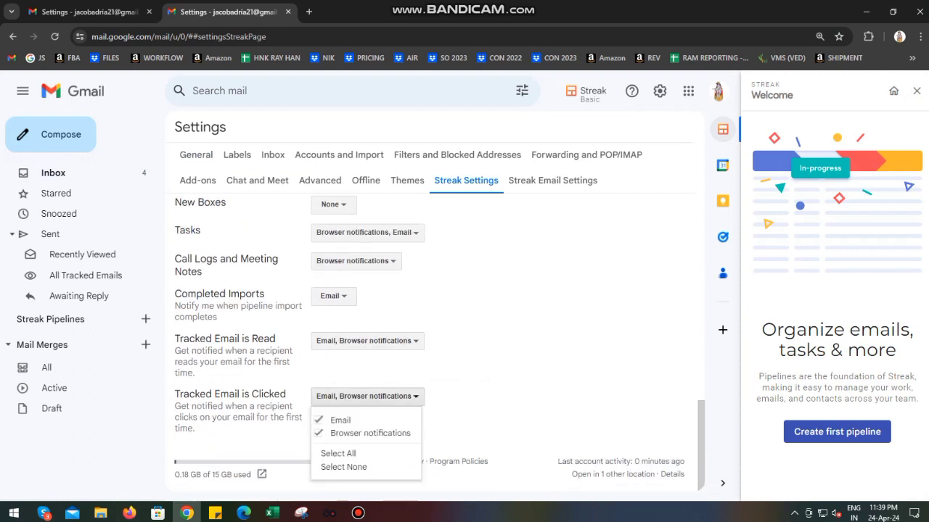
pyautogui.press('Escape')
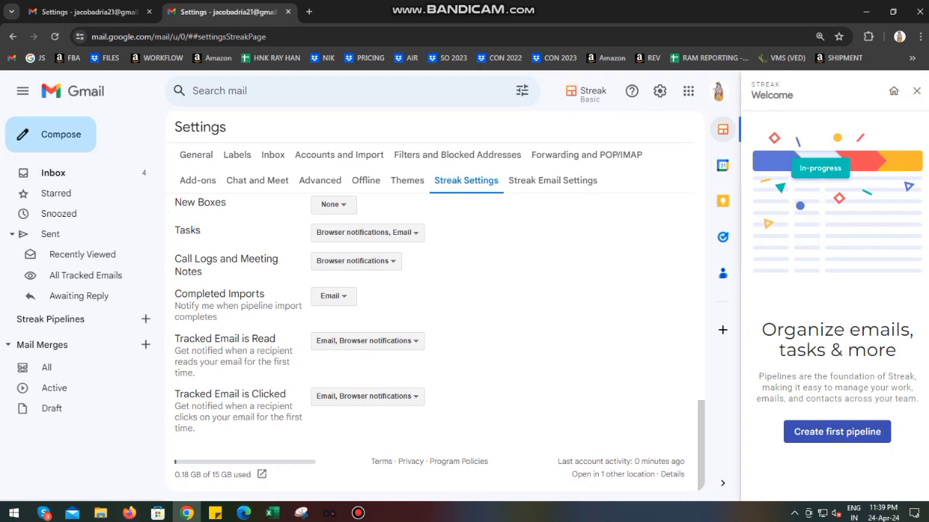
pyautogui.click(917, 91)
pyautogui.scroll(10, 435, 348)
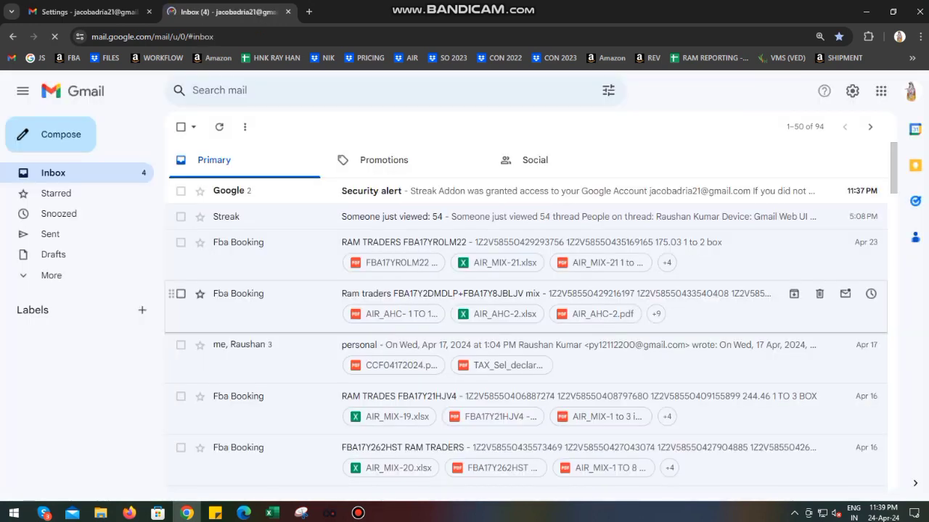
# Open the Sent mail and show All Tracked Emails
pyautogui.click(50, 234)
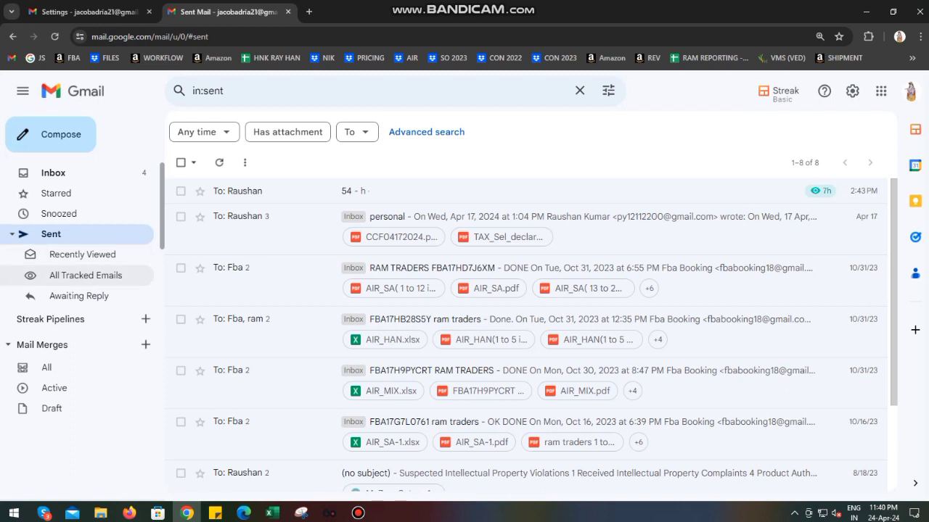
pyautogui.click(86, 275)
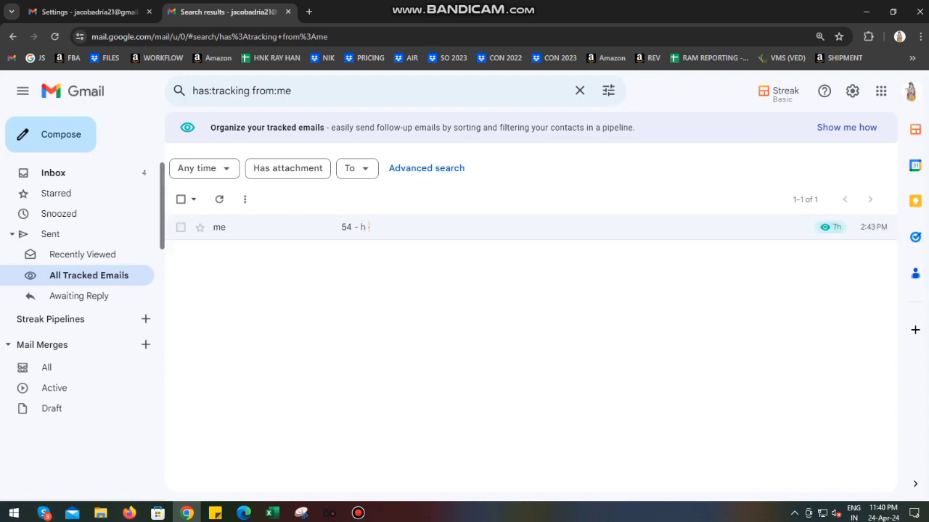
# From the Sent mail, compose and send an email to the saved contact with subject "seen yes no" and body "seen"
pyautogui.click(50, 234)
pyautogui.click(51, 134)
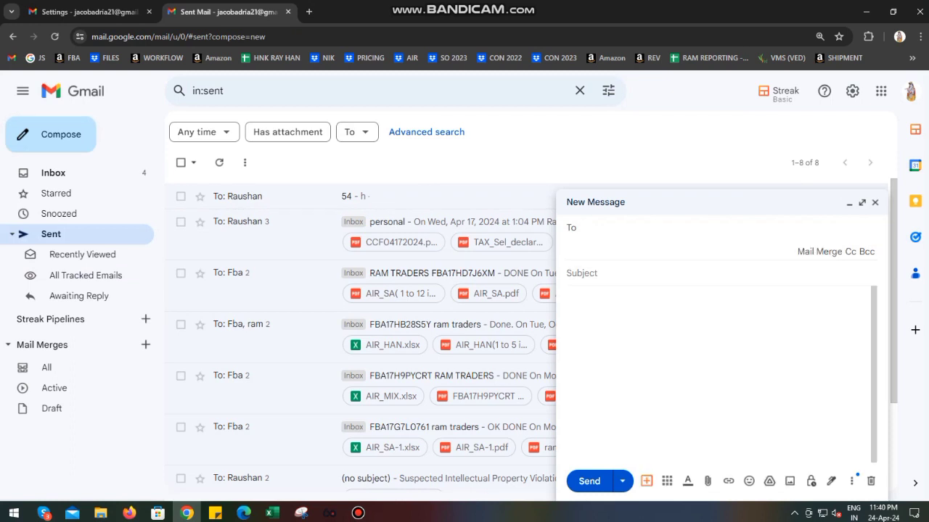
pyautogui.write('py')
pyautogui.press('Return')
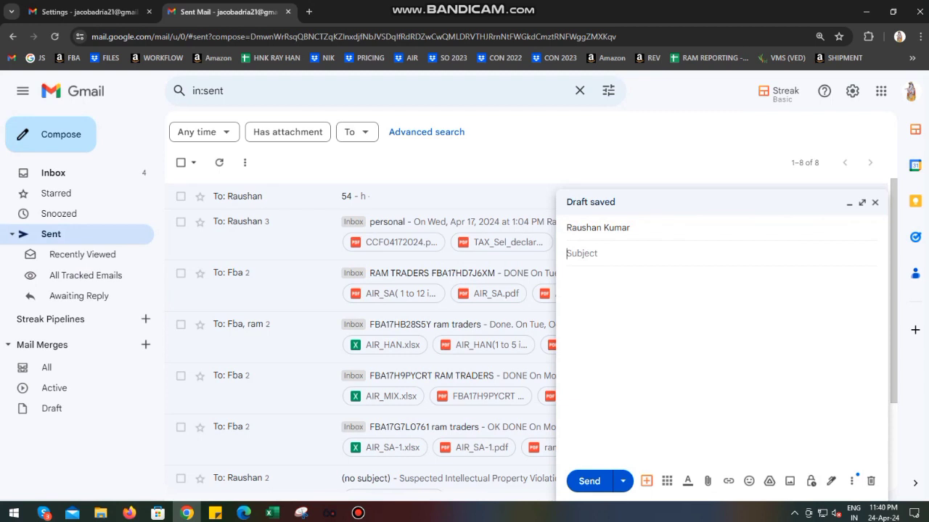
pyautogui.write('seen')
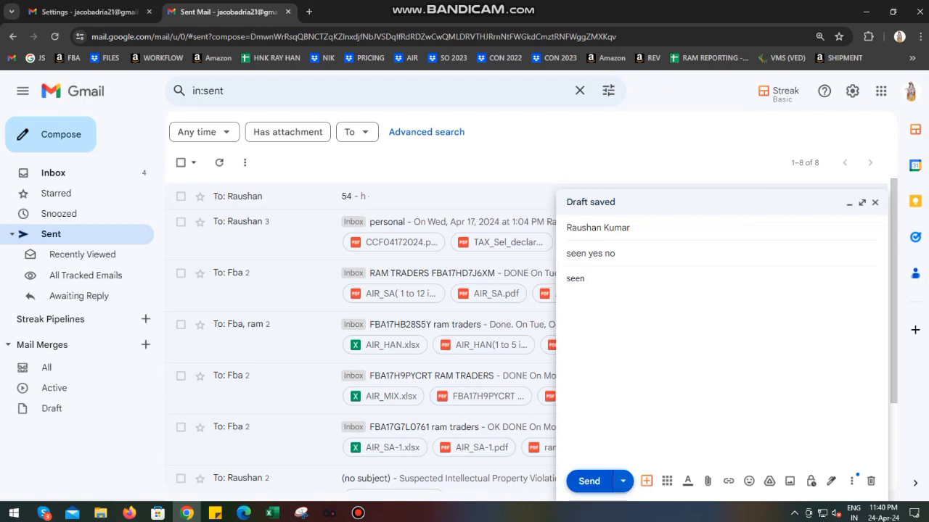
pyautogui.click(589, 481)
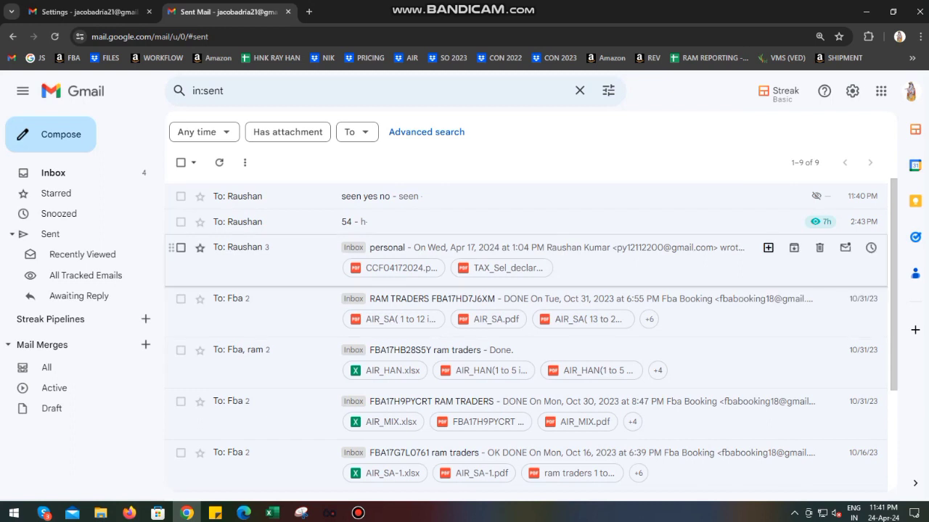
# Reload the mail and check the read status of "seen yes no" in Recently Viewed and All Tracked Emails
pyautogui.press('F5')
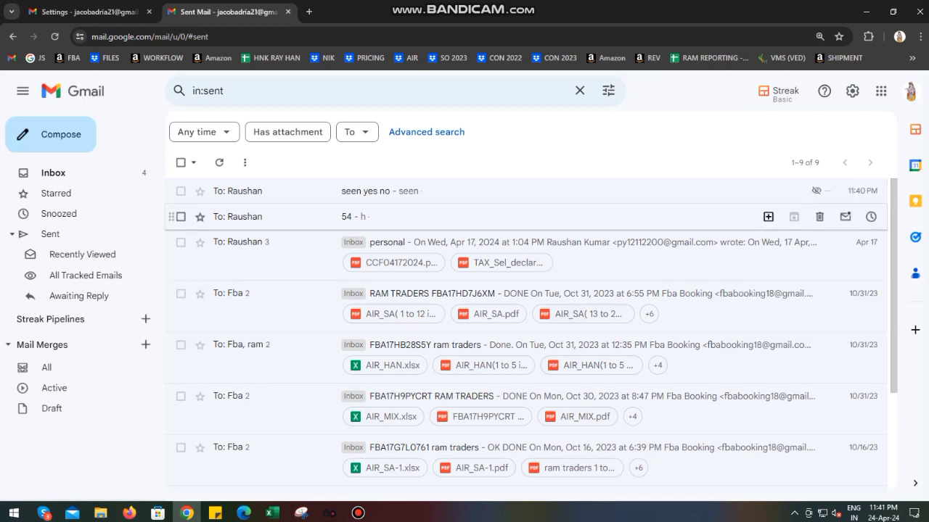
pyautogui.click(82, 254)
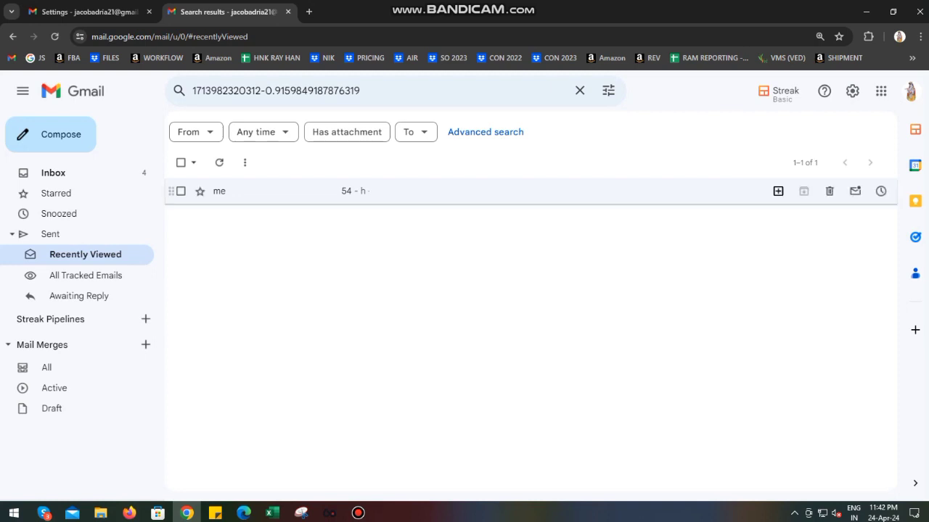
pyautogui.click(85, 275)
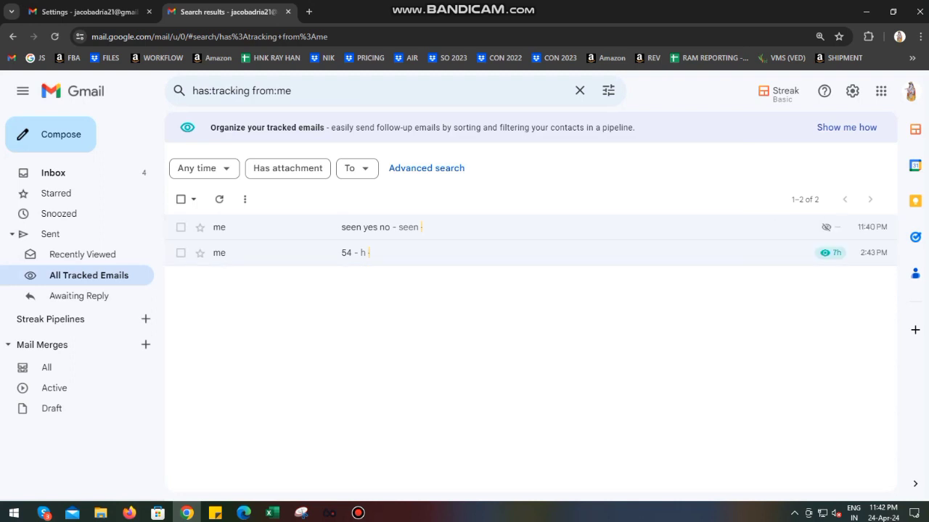
pyautogui.press('F5')
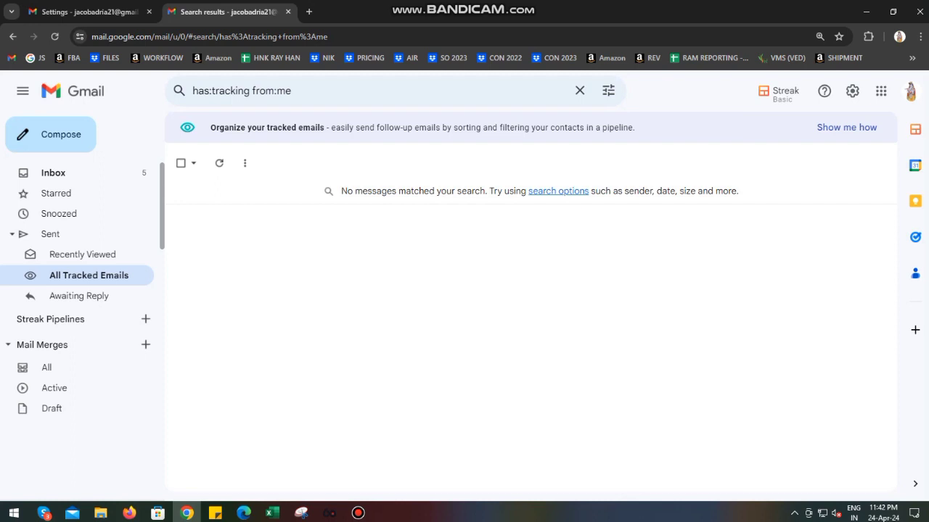
pyautogui.click(82, 254)
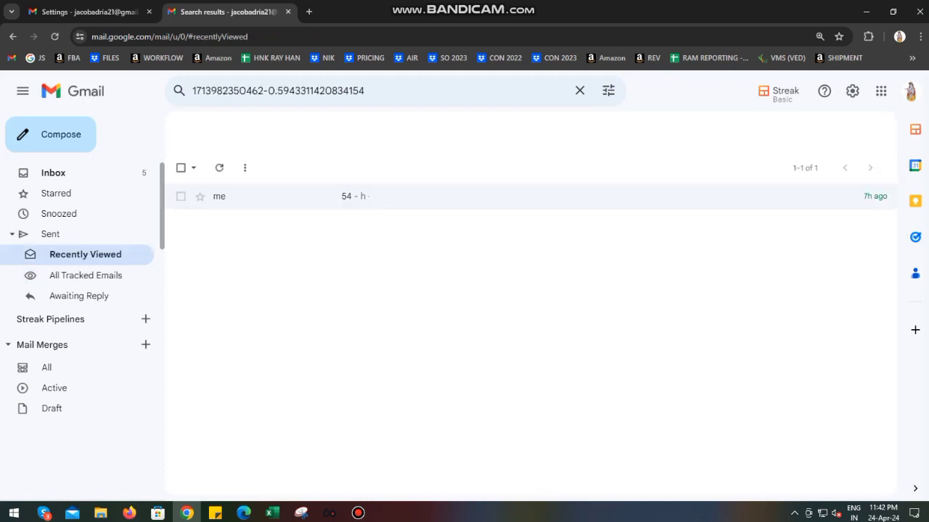
pyautogui.click(86, 275)
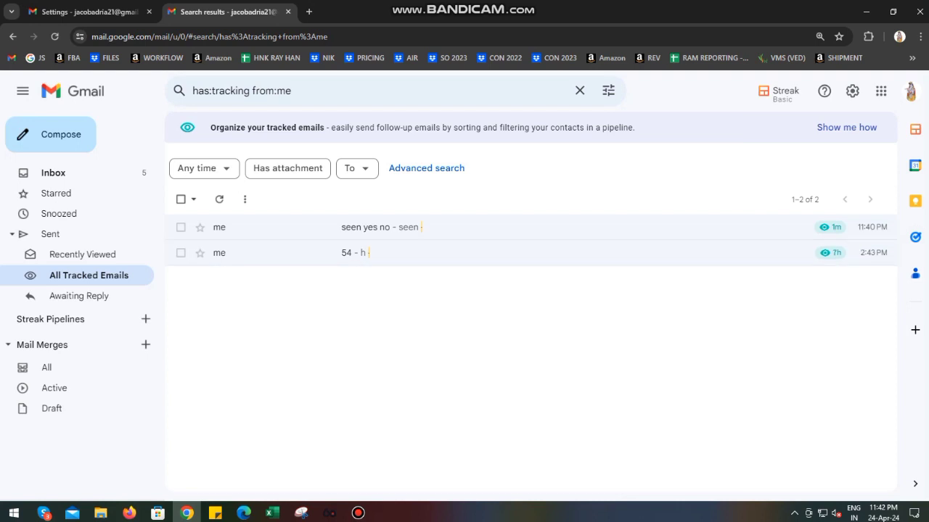
# Read Streak's "Someone just viewed: seen yes no" notification email in the Inbox and return to the message list
pyautogui.click(52, 173)
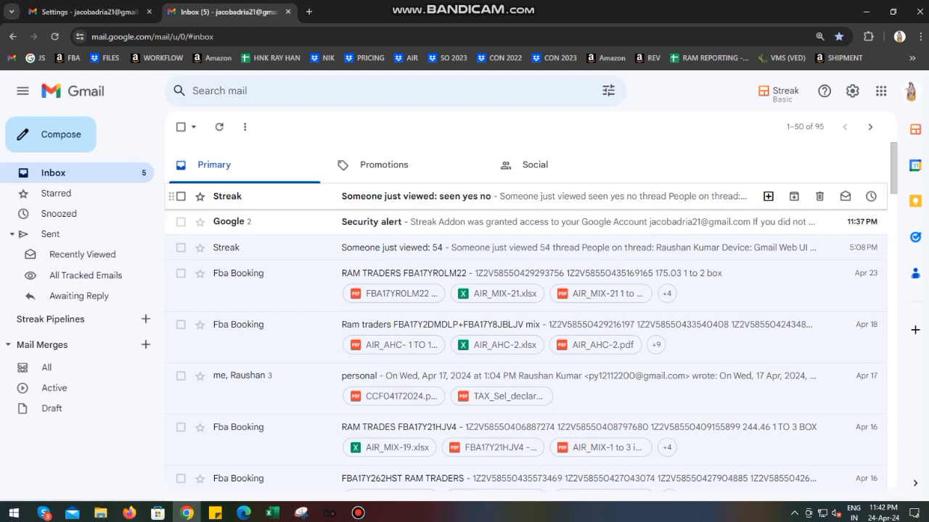
pyautogui.click(415, 196)
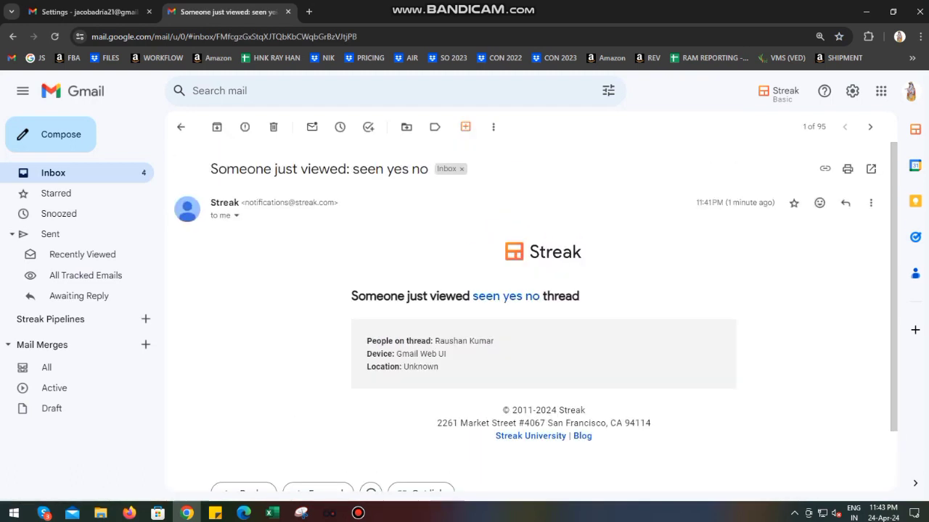
pyautogui.click(181, 127)
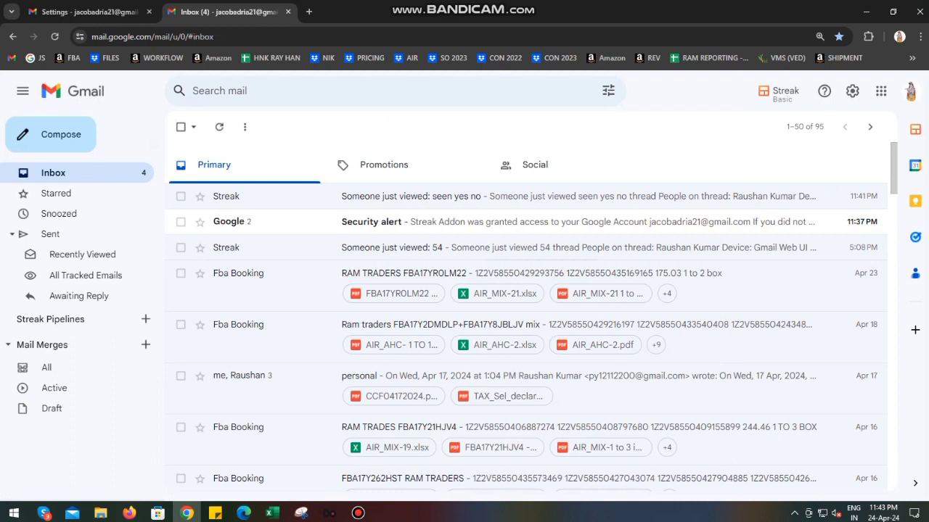
pyautogui.click(357, 513)
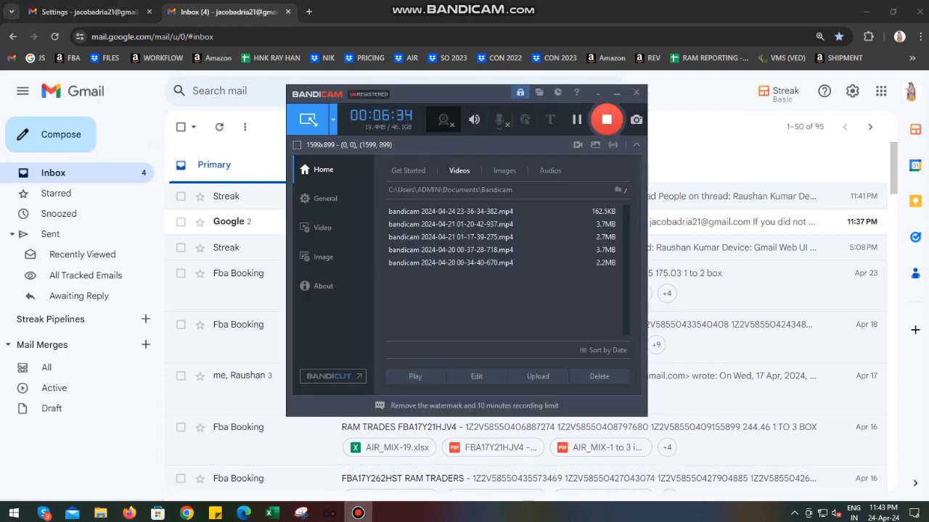